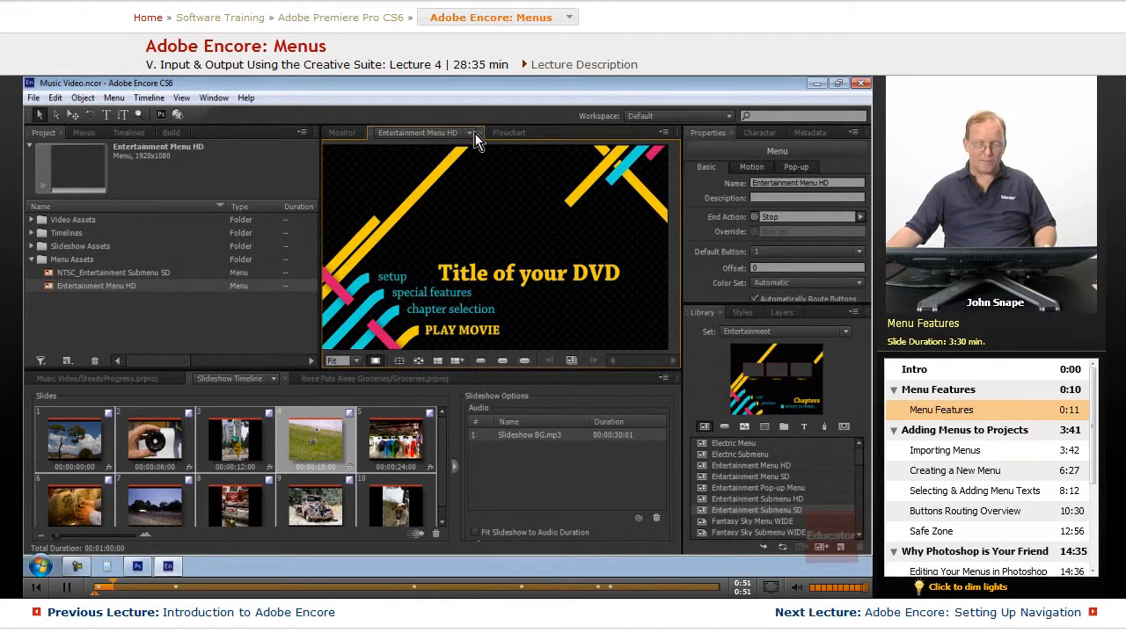
# - View the NTSC_Entertainment Submenu SD menu, then Entertainment Menu HD along with its full basic properties and motion properties
pyautogui.doubleClick(86, 272)
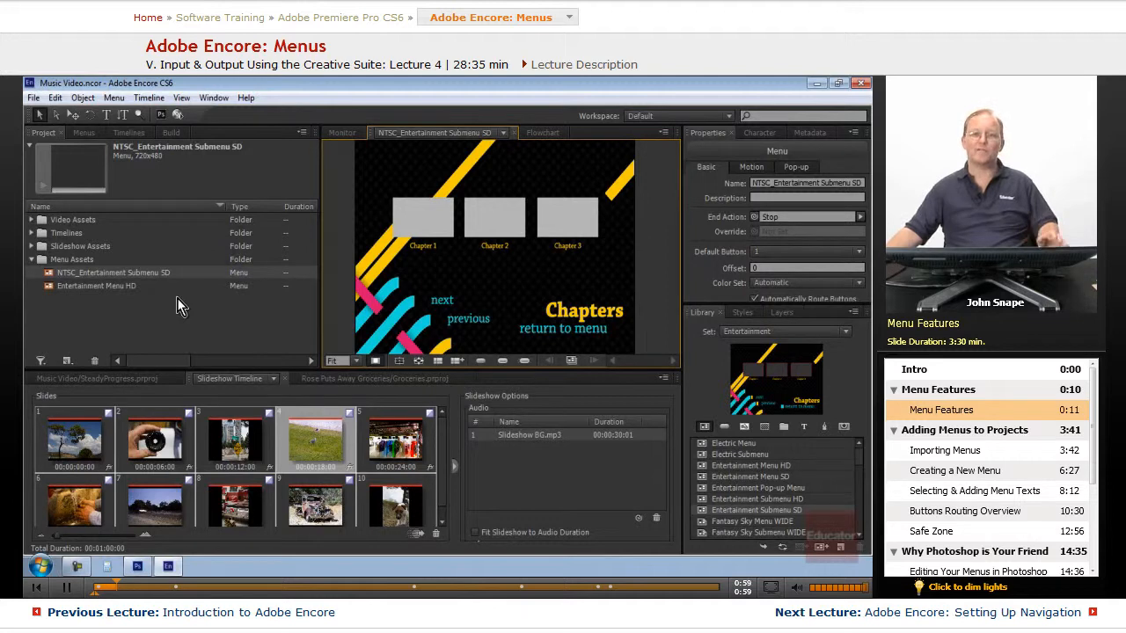
pyautogui.doubleClick(51, 285)
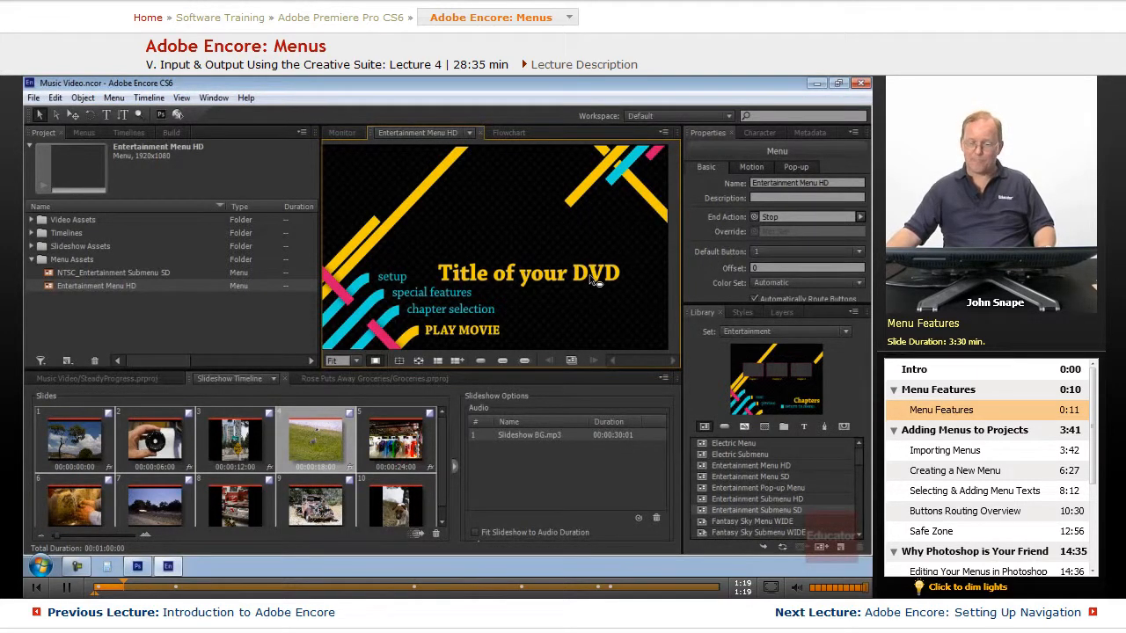
pyautogui.moveTo(708, 303); pyautogui.dragTo(719, 442)
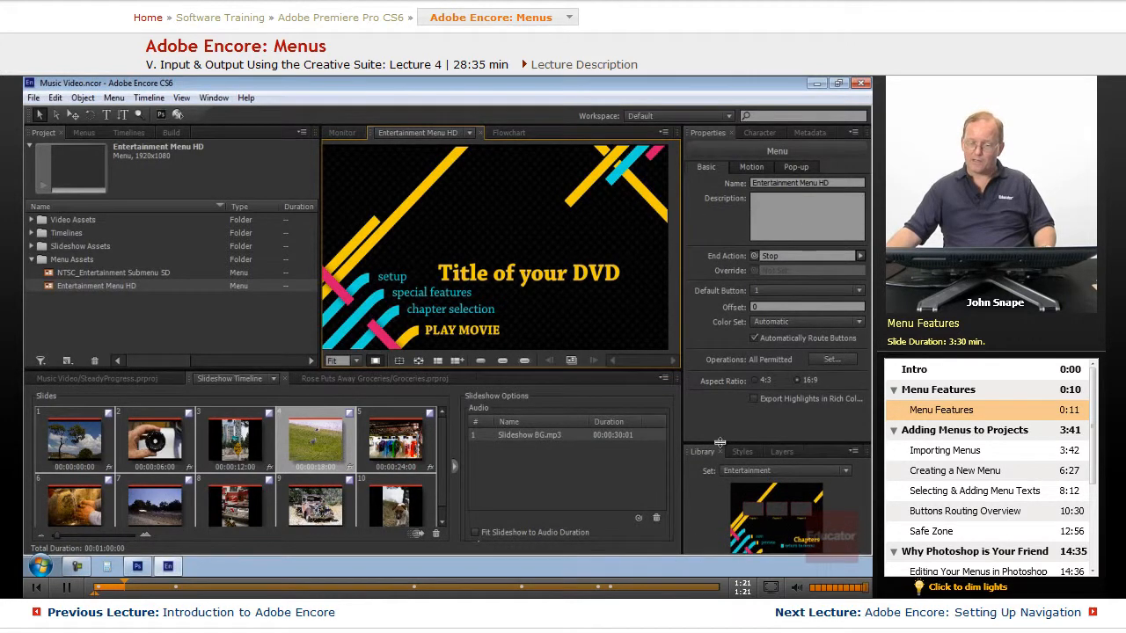
pyautogui.click(749, 168)
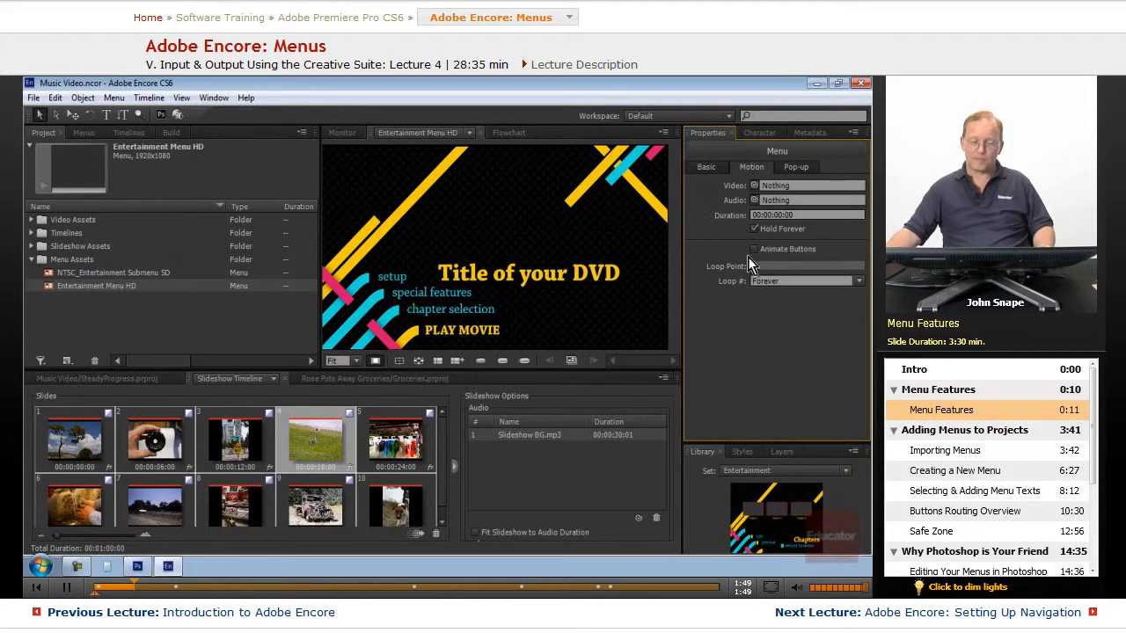
# - In NTSC_Entertainment Submenu SD, arrange the chapter buttons diagonally, with Chapter 1 at the menu's upper left, Chapter 2 central and Chapter 3 lower right
pyautogui.doubleClick(53, 272)
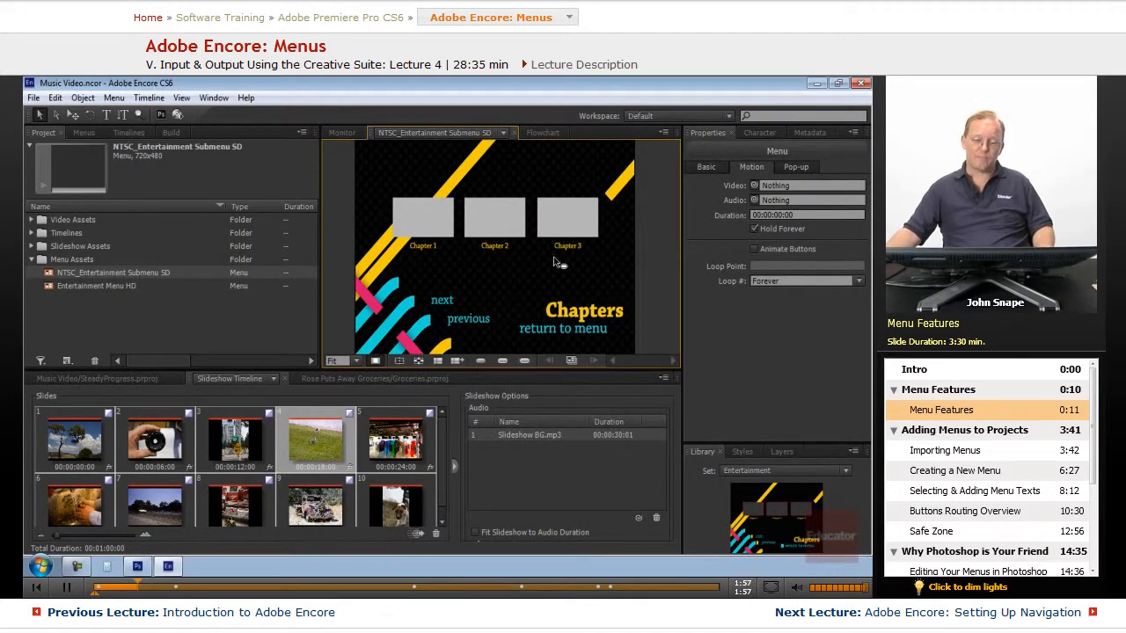
pyautogui.click(493, 220)
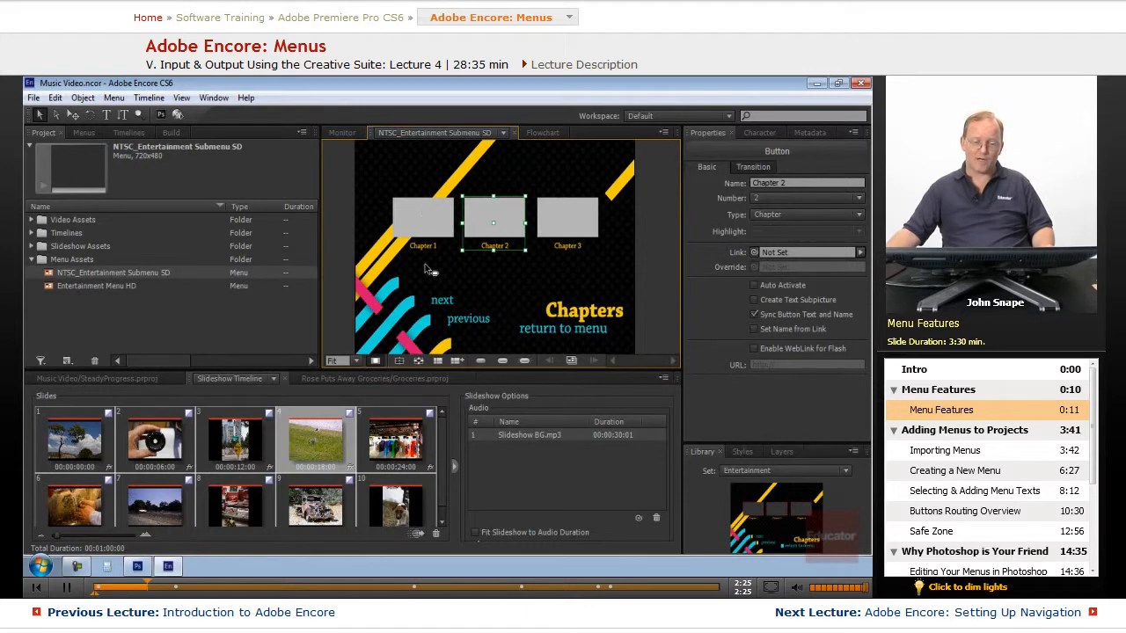
pyautogui.moveTo(505, 211); pyautogui.dragTo(507, 172)
pyautogui.click(570, 212)
pyautogui.moveTo(570, 211); pyautogui.dragTo(598, 255)
pyautogui.click(426, 208)
pyautogui.moveTo(426, 207); pyautogui.dragTo(403, 162)
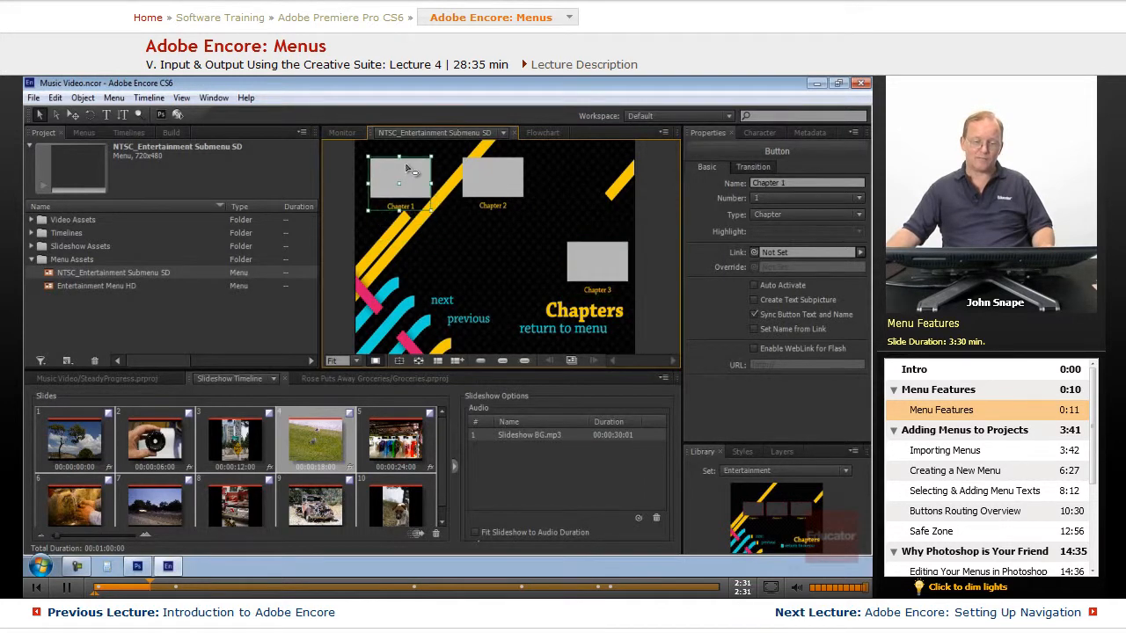
pyautogui.click(514, 186)
pyautogui.moveTo(514, 187); pyautogui.dragTo(519, 232)
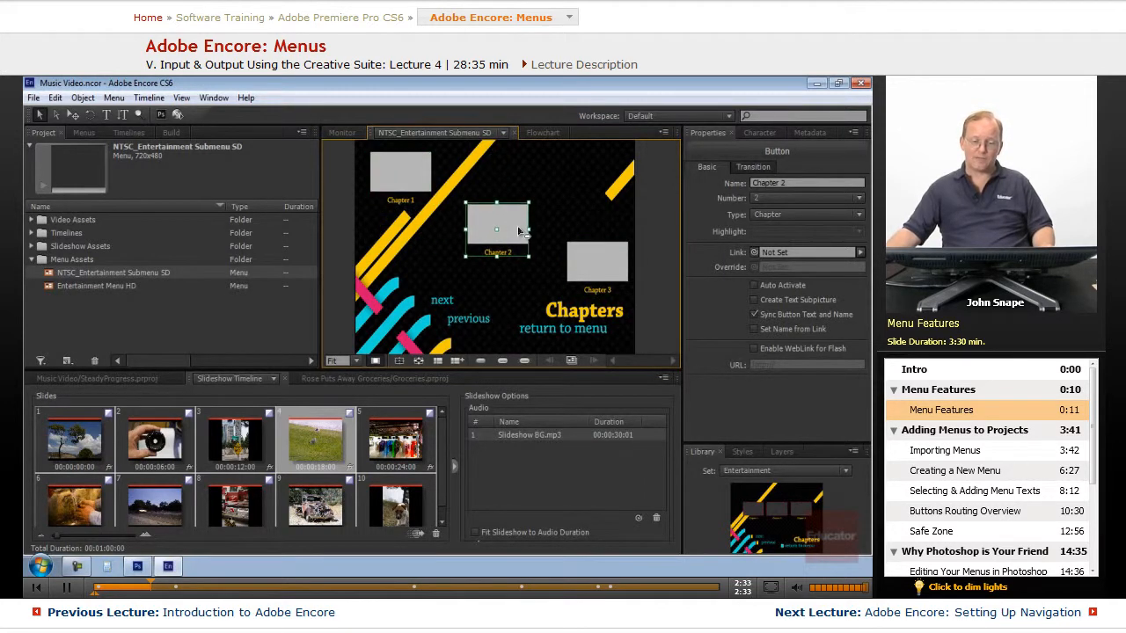
pyautogui.moveTo(419, 176); pyautogui.dragTo(431, 180)
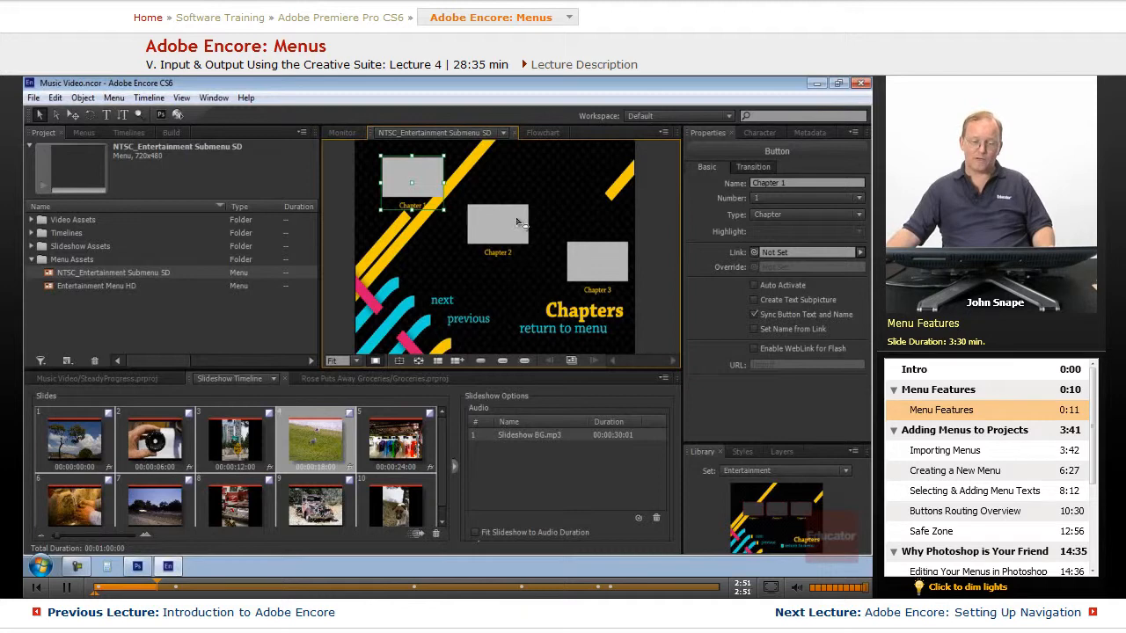
# - Try overlapping the Chapter 2 button with Chapter 1, and move Chapter 2 back clear toward the menu's centre
pyautogui.moveTo(517, 222); pyautogui.dragTo(490, 205)
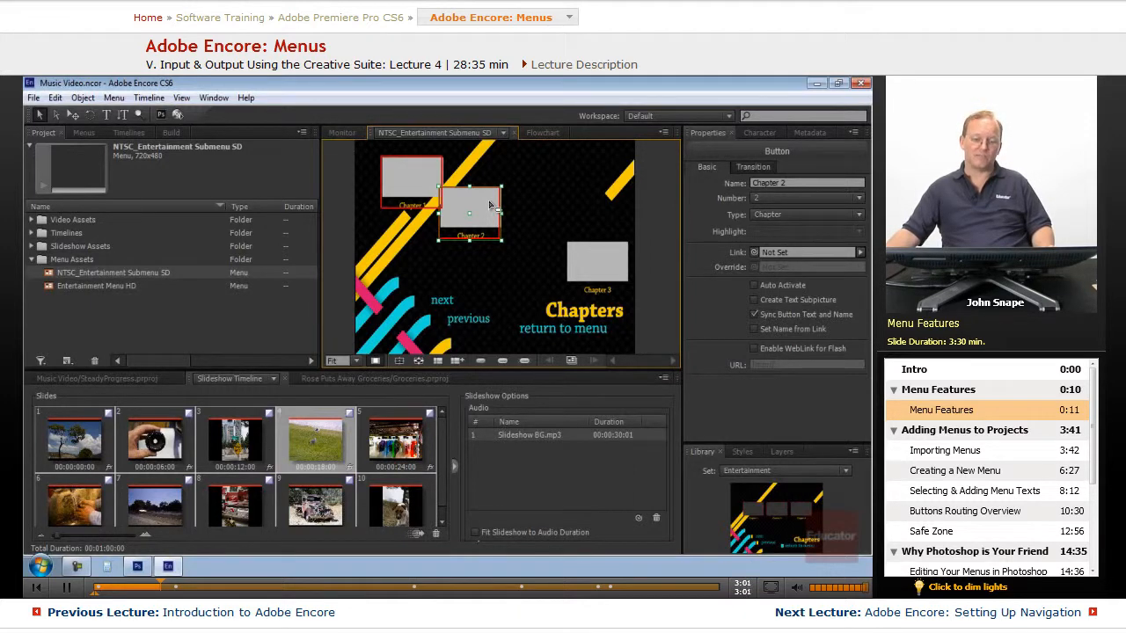
pyautogui.moveTo(490, 205); pyautogui.dragTo(481, 204)
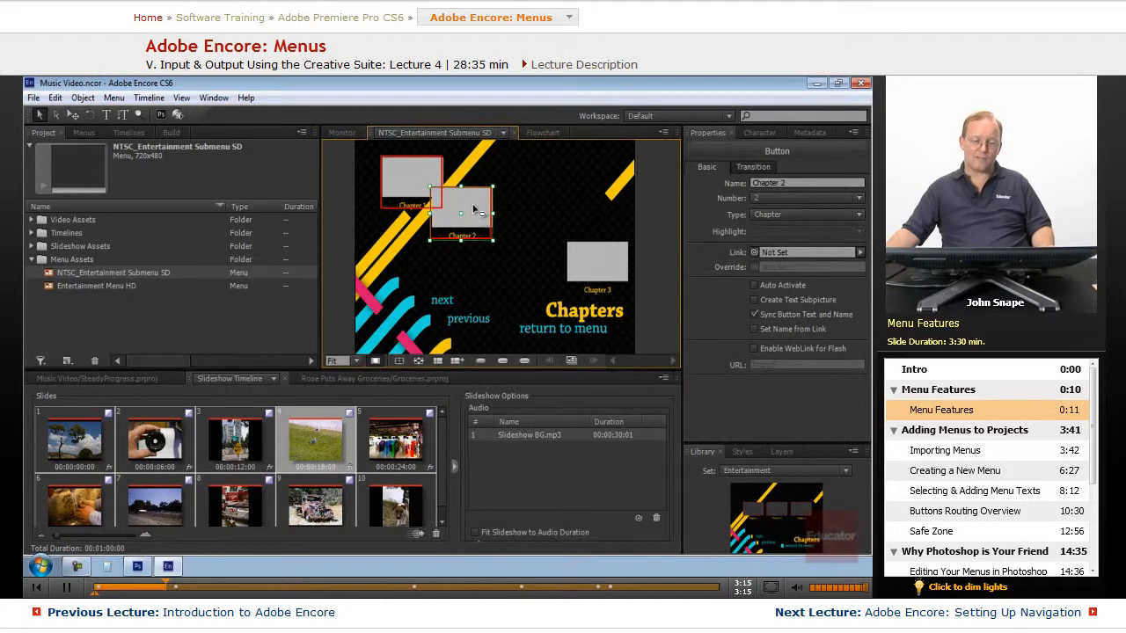
pyautogui.moveTo(472, 207); pyautogui.dragTo(522, 217)
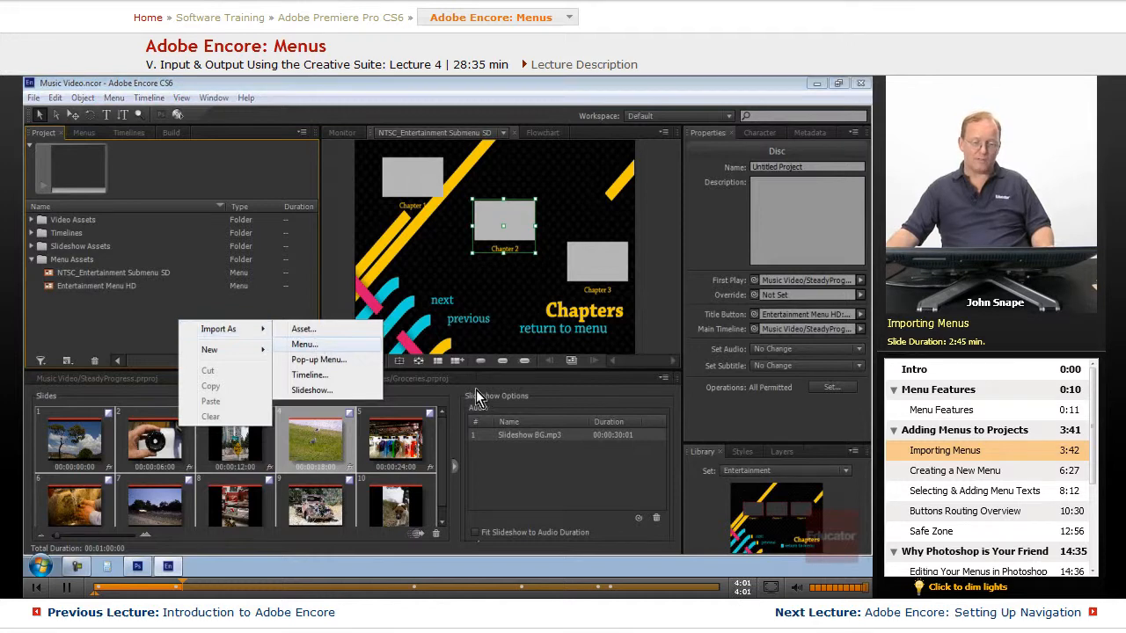
# - Import Video 01.psd from the Desktop's NewTOCs folder as a menu, select it in the project and enlarge the menu viewer
pyautogui.click(296, 271)
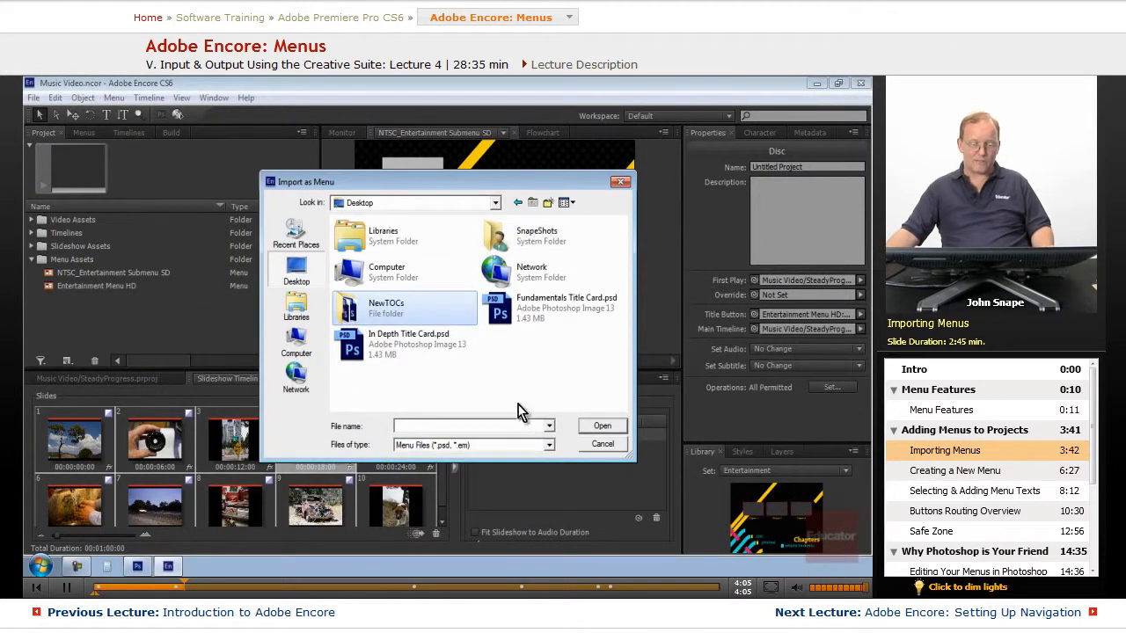
pyautogui.doubleClick(348, 315)
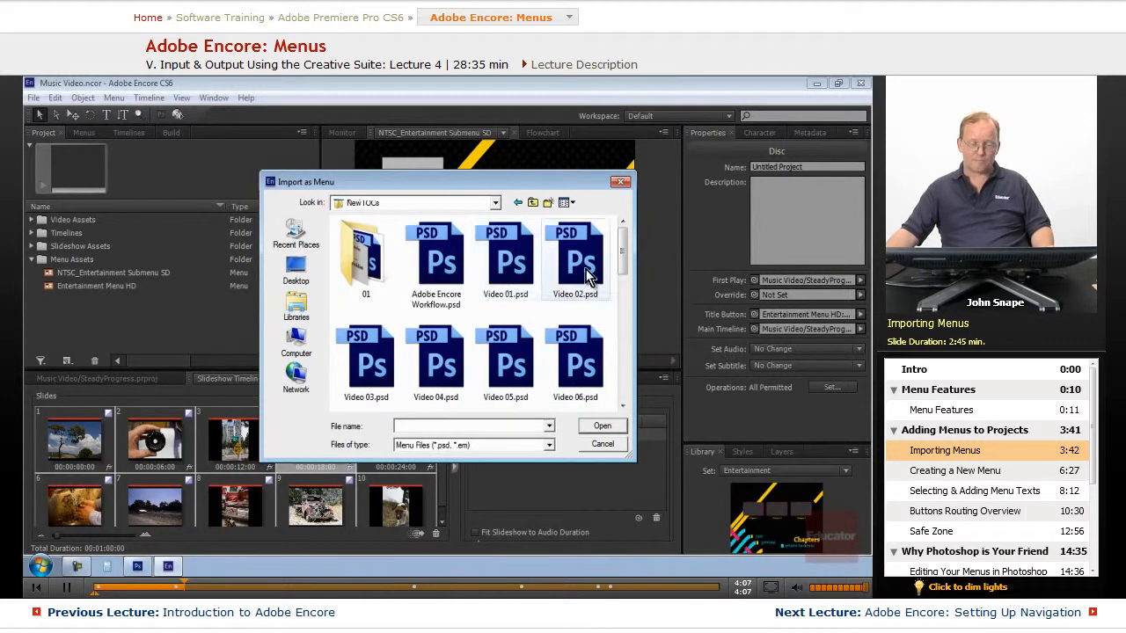
pyautogui.scroll(-1, 625, 239)
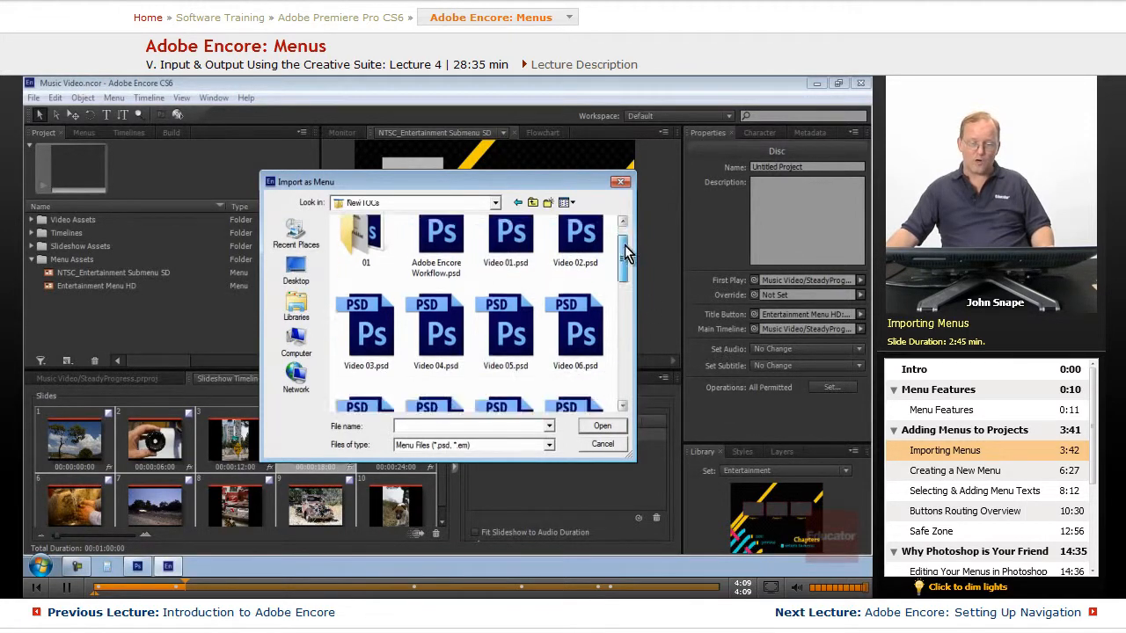
pyautogui.scroll(1, 625, 239)
pyautogui.click(505, 259)
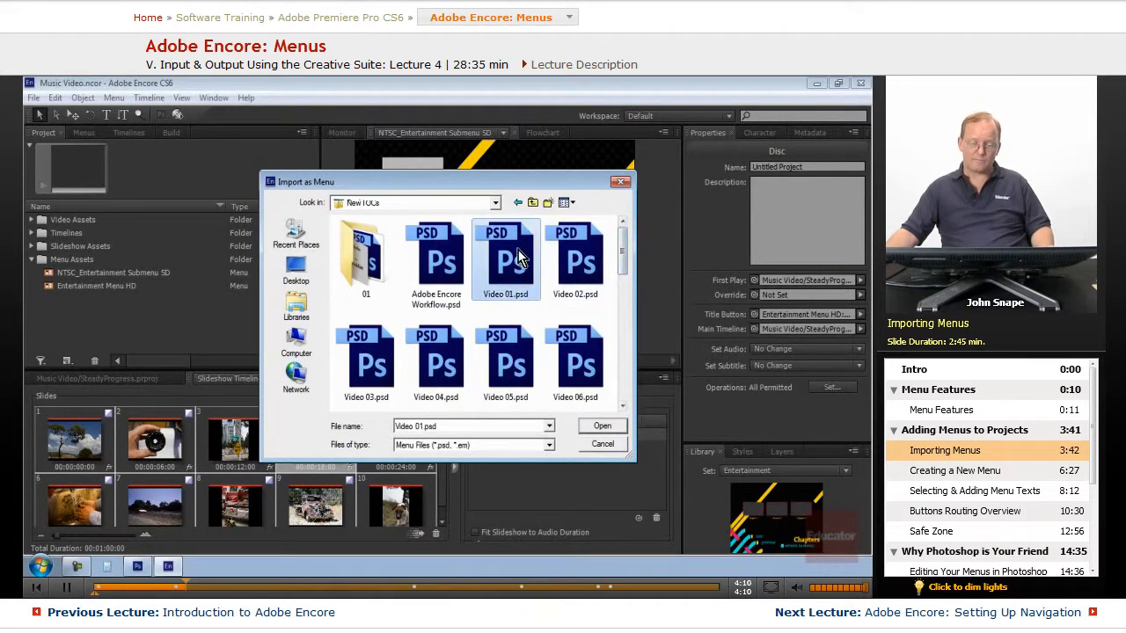
pyautogui.click(606, 426)
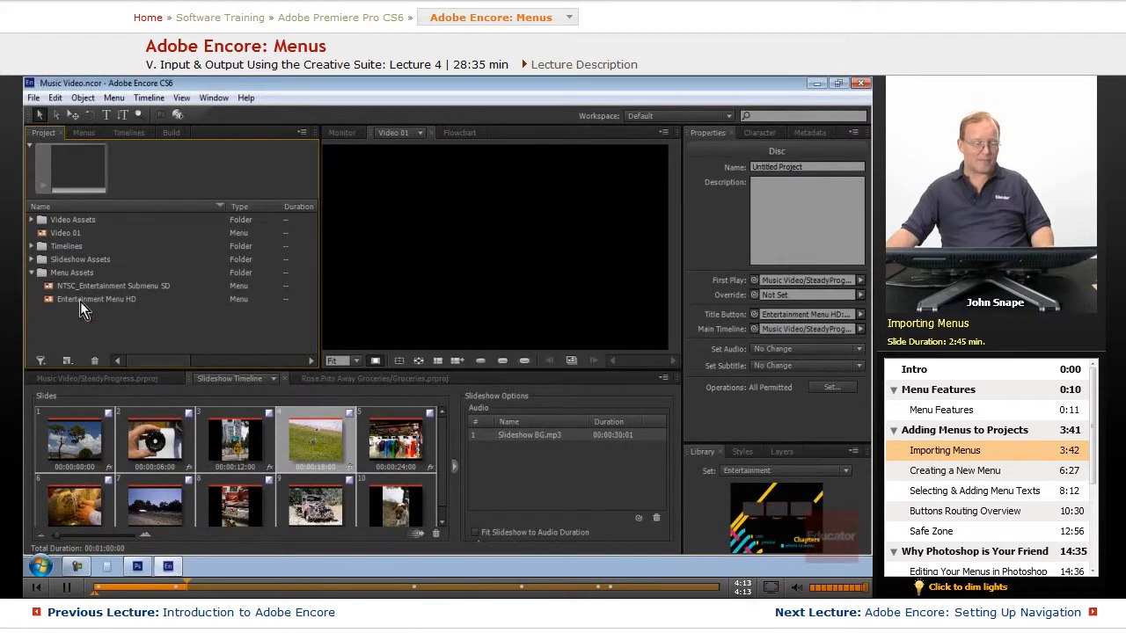
pyautogui.click(51, 234)
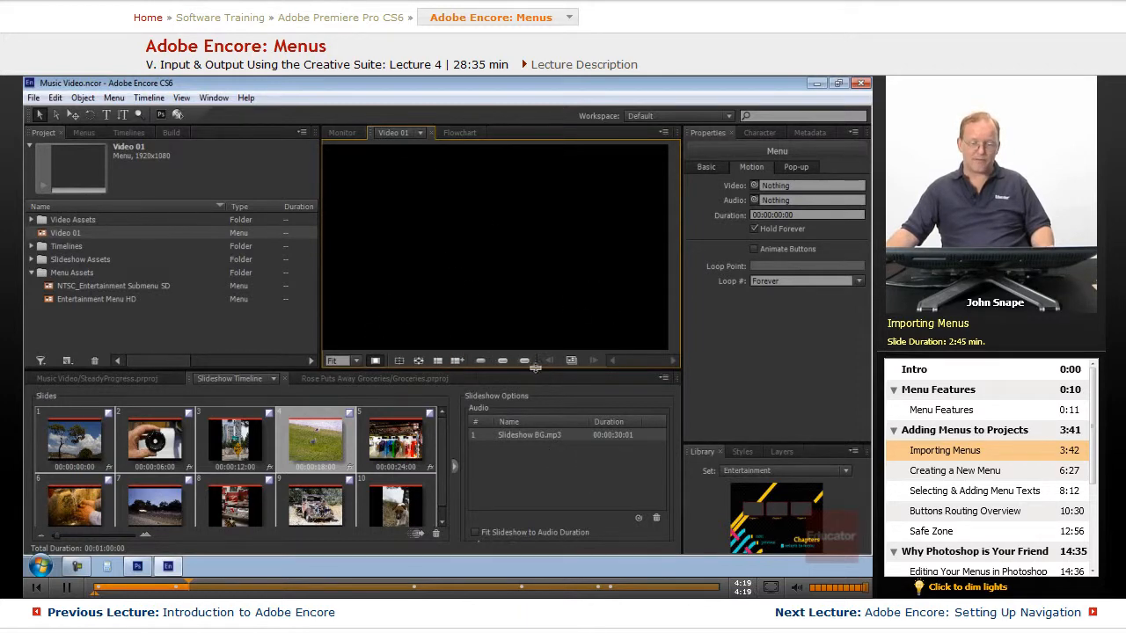
pyautogui.moveTo(535, 368); pyautogui.dragTo(535, 391)
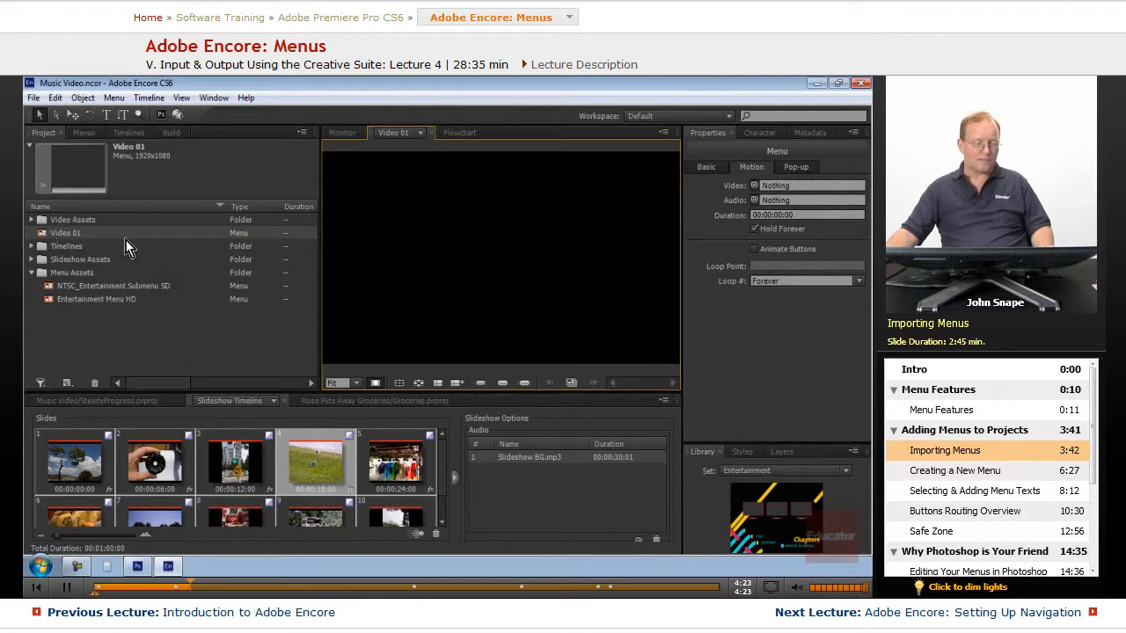
# - Import Adobe Encore Workflow.psd from the NewTOCs folder as a menu
pyautogui.rightClick(94, 349)
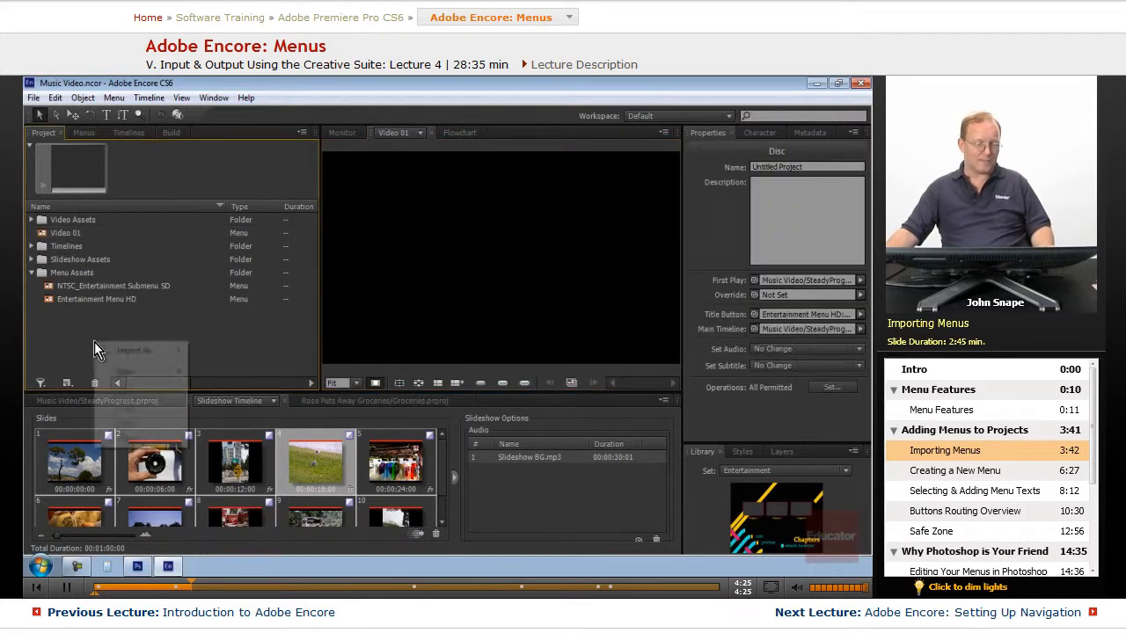
pyautogui.moveTo(138, 350)
pyautogui.click(219, 366)
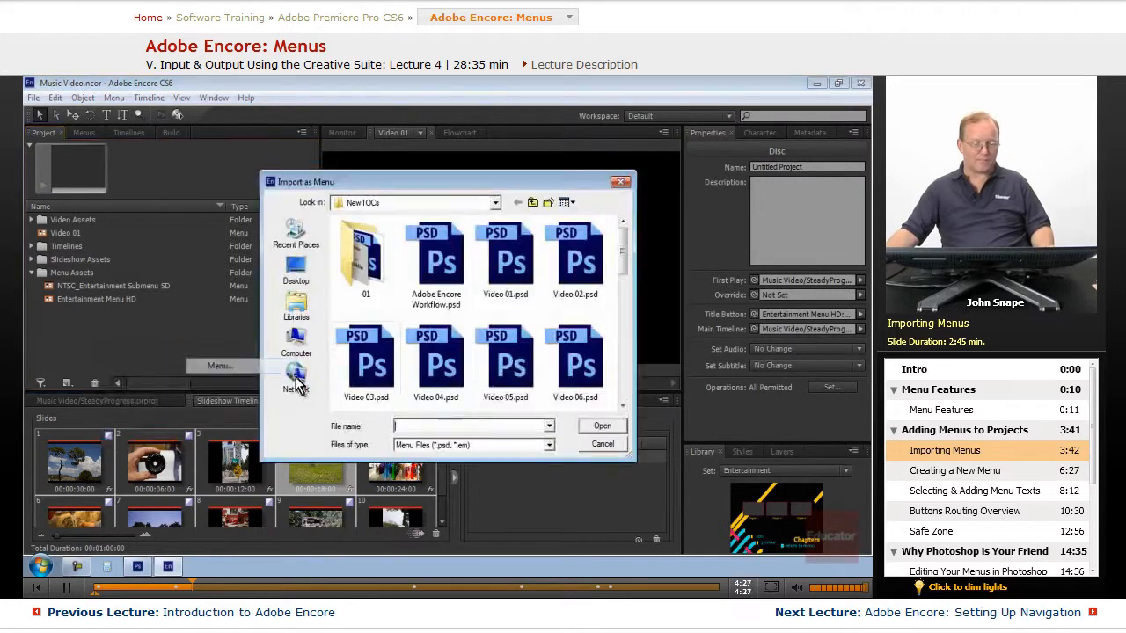
pyautogui.doubleClick(458, 269)
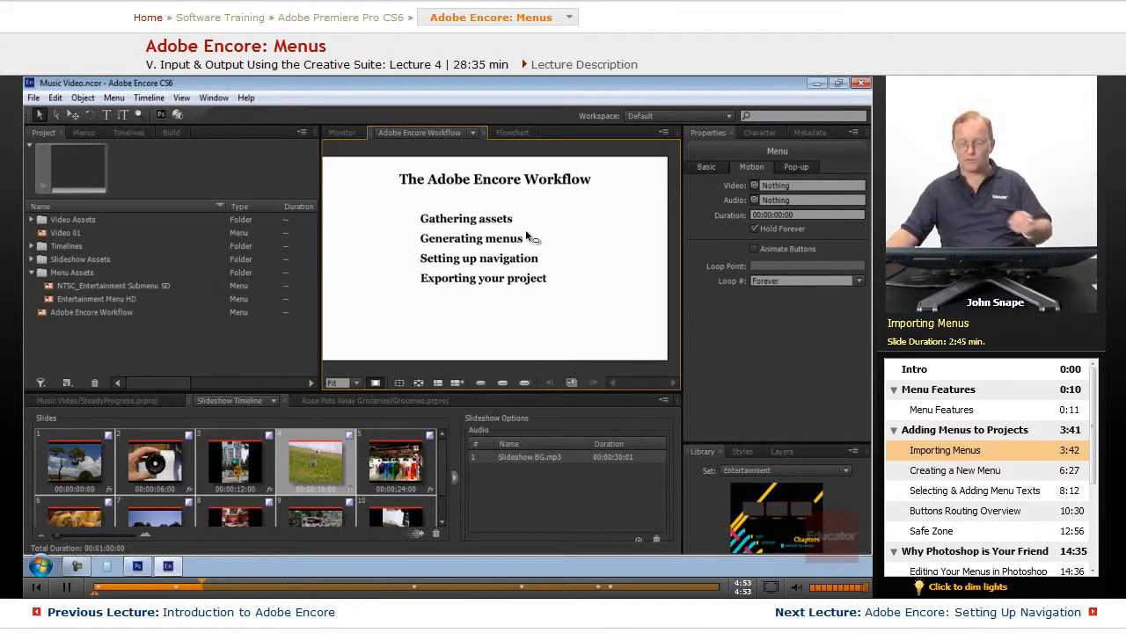
# - Examine the Adobe Encore Workflow menu's basic properties and the editing commands available for it
pyautogui.click(704, 167)
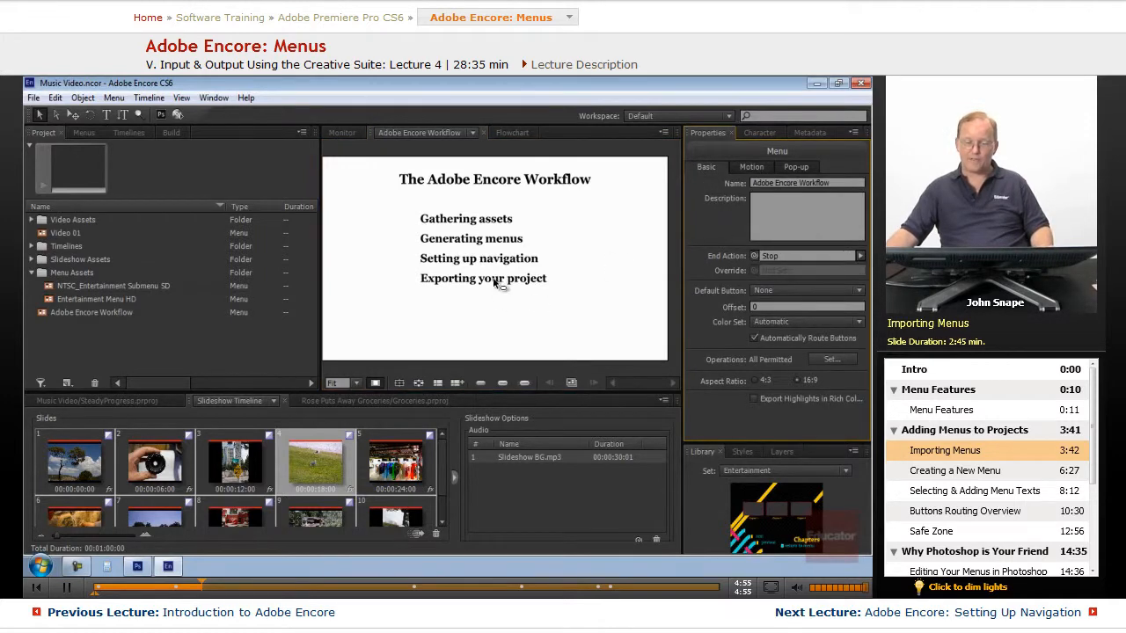
pyautogui.rightClick(461, 223)
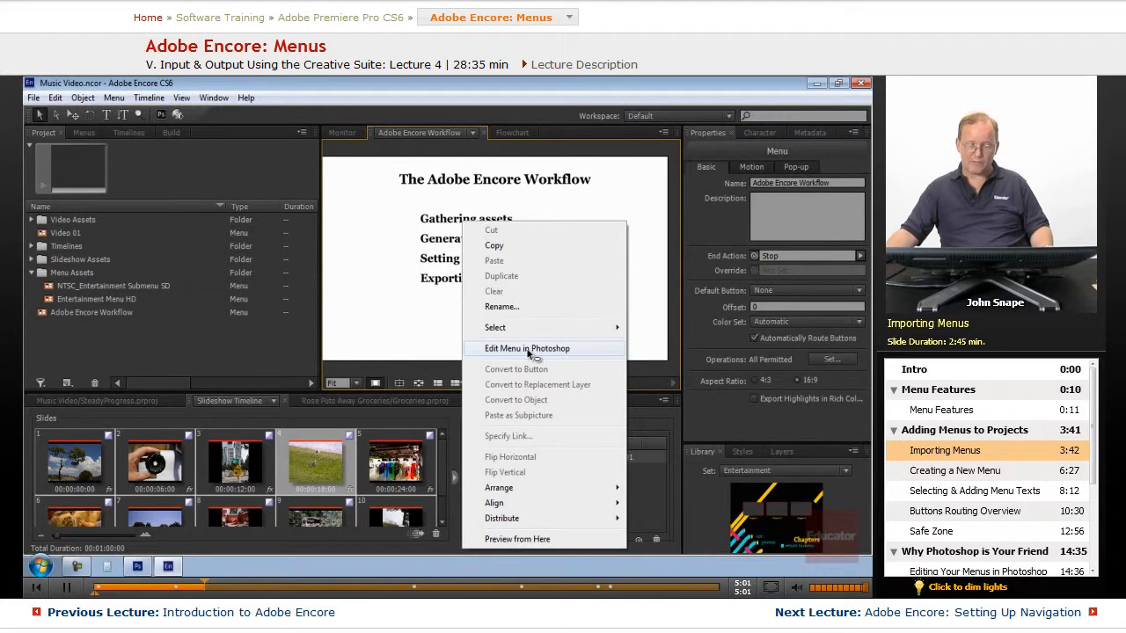
pyautogui.click(431, 324)
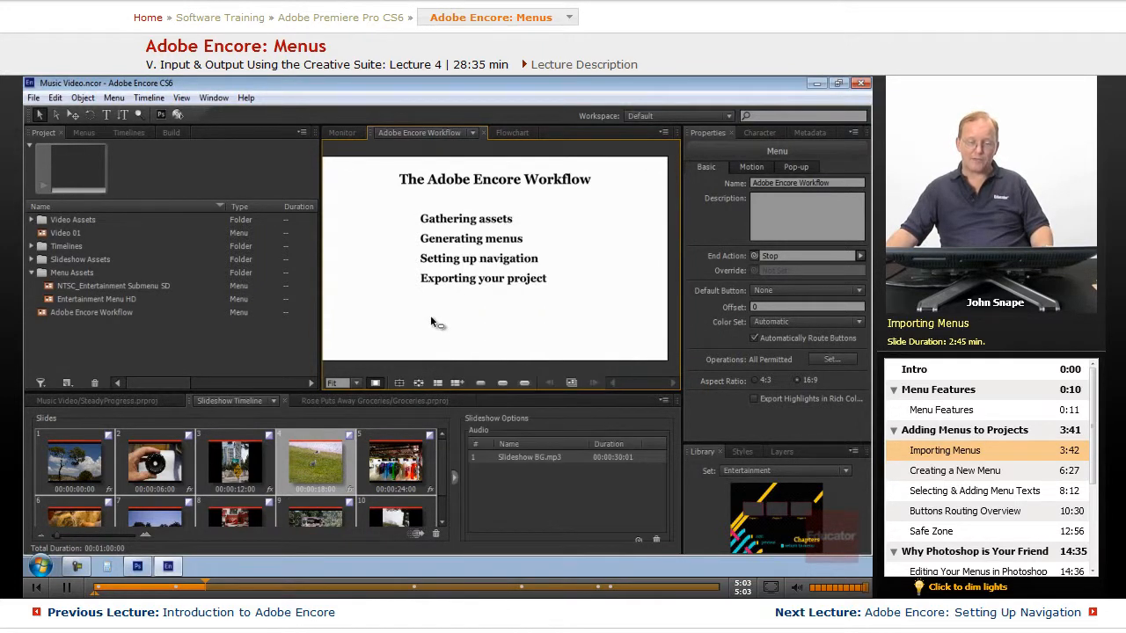